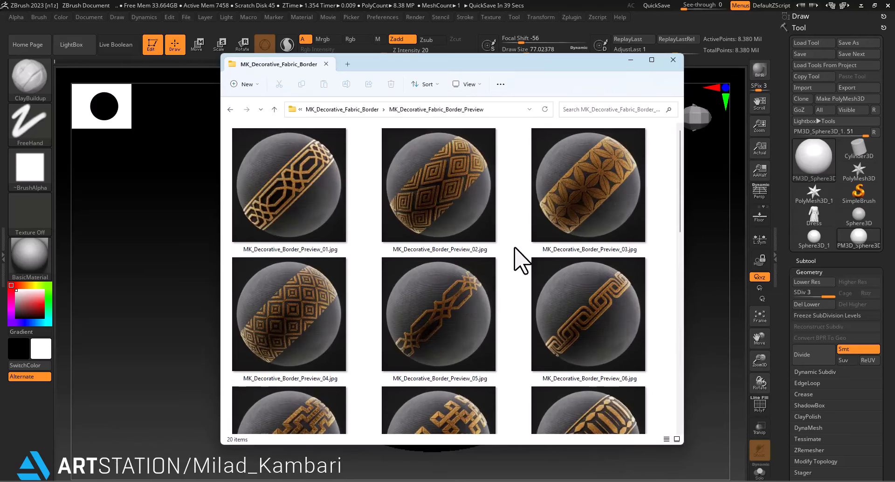
# Step: Load the MK_Decorative_Border_ZBrush_20.ZBP brush from the MK_Decorative_Fabric_Border_ZBrush folder into ZBrush
pyautogui.click(368, 108)
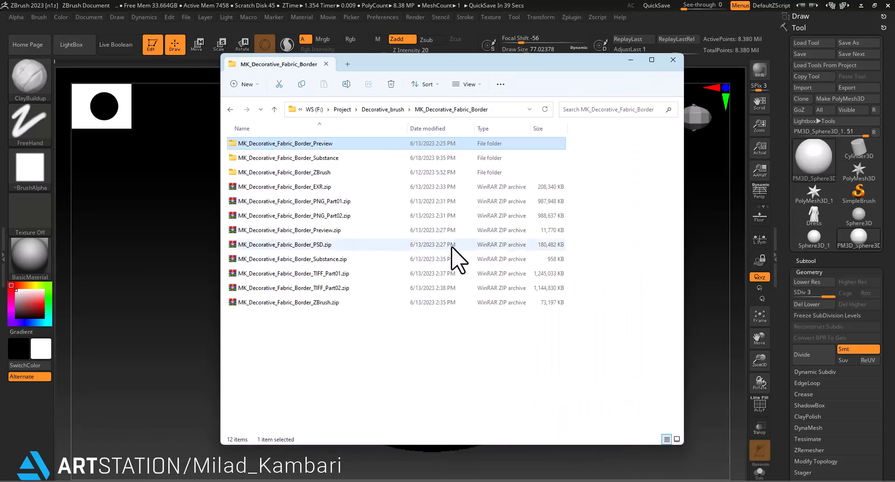
pyautogui.doubleClick(345, 173)
pyautogui.scroll(-6, 373, 243)
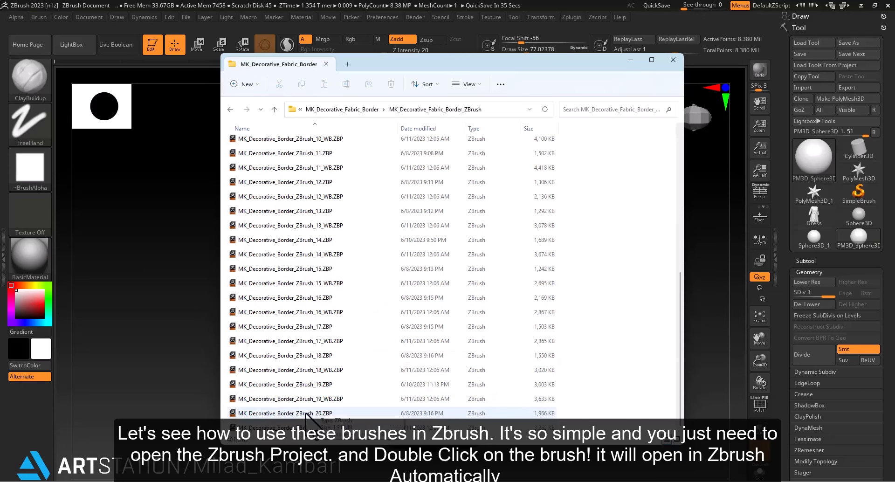
pyautogui.click(307, 414)
pyautogui.doubleClick(307, 414)
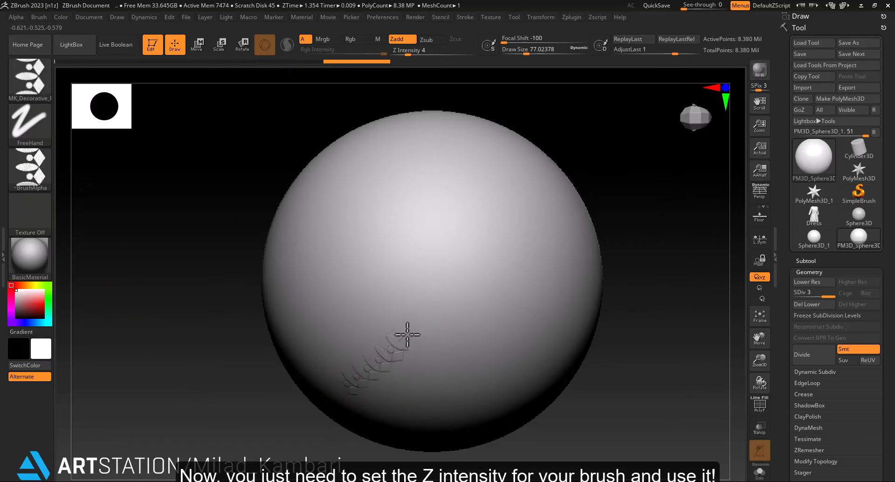
# Step: Paint two parallel diagonal border strokes across the sphere, the first at Z Intensity 4 and the second at 12
pyautogui.moveTo(408, 334); pyautogui.dragTo(507, 237)
pyautogui.moveTo(549, 203); pyautogui.dragTo(562, 200)
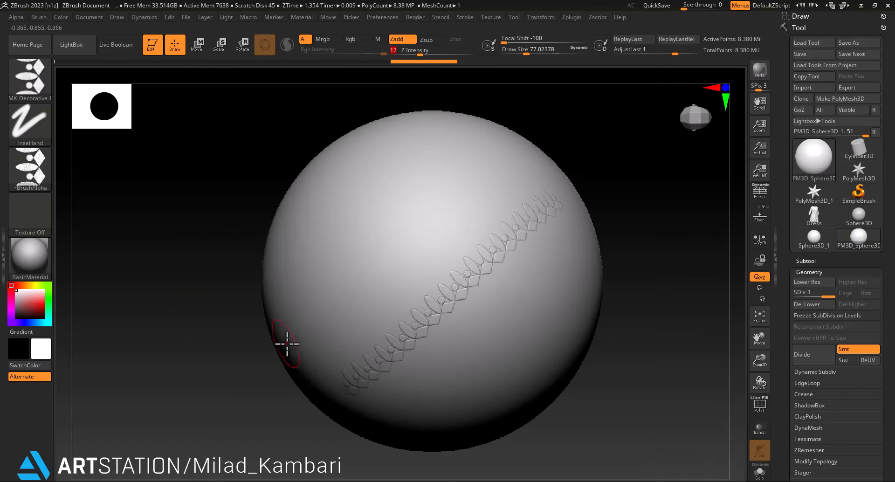
pyautogui.moveTo(319, 360); pyautogui.dragTo(524, 171)
pyautogui.keyDown('ctrl'); pyautogui.moveTo(524, 171); pyautogui.dragTo(429, 343, button='right'); pyautogui.keyUp('ctrl')
pyautogui.moveTo(520, 315)
pyautogui.keyDown('ctrl'); pyautogui.mouseDown(button='right')
pyautogui.moveTo(536, 296)
pyautogui.moveTo(480, 314)
pyautogui.mouseUp(button='right'); pyautogui.keyUp('ctrl')
pyautogui.keyDown('ctrl'); pyautogui.moveTo(585, 363); pyautogui.dragTo(532, 245, button='right'); pyautogui.keyUp('ctrl')
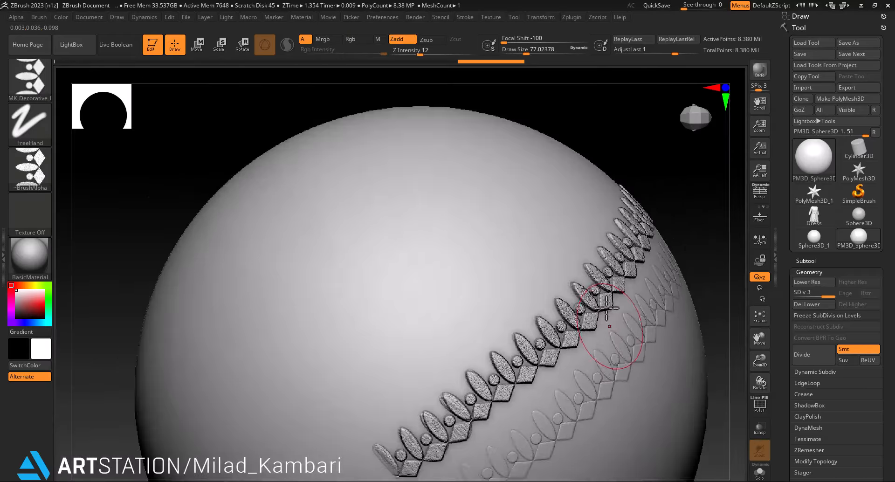
pyautogui.keyDown('alt'); pyautogui.moveTo(613, 324); pyautogui.dragTo(531, 252, button='right'); pyautogui.keyUp('alt')
pyautogui.press('Tab')
pyautogui.press('Tab')
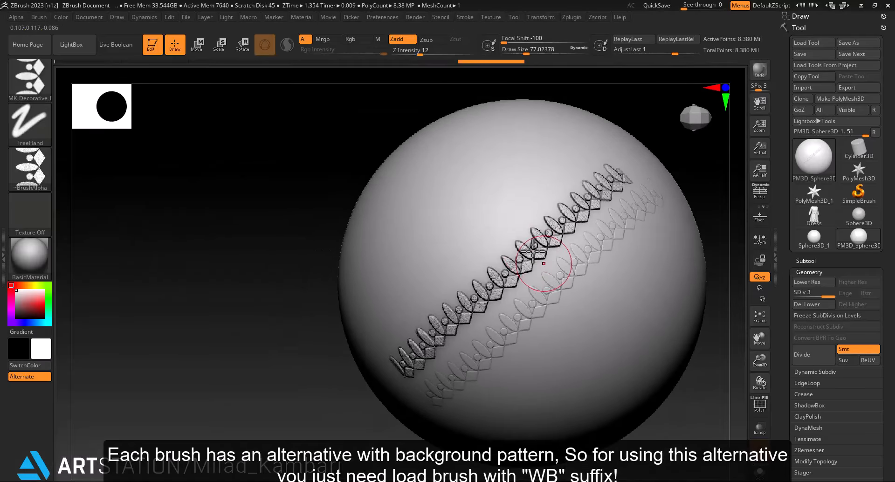
# Step: Load the WB variant of border brush 20 and paint another diagonal stroke on the sphere with Z Intensity 15
pyautogui.hotkey('alt', 'Tab')
pyautogui.click(326, 414)
pyautogui.doubleClick(332, 428)
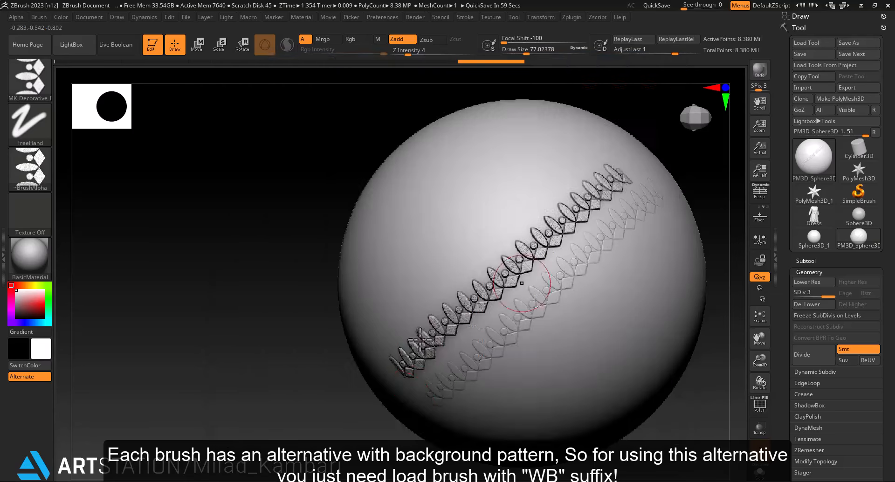
pyautogui.keyDown('ctrl'); pyautogui.moveTo(420, 341); pyautogui.dragTo(546, 328, button='right'); pyautogui.keyUp('ctrl')
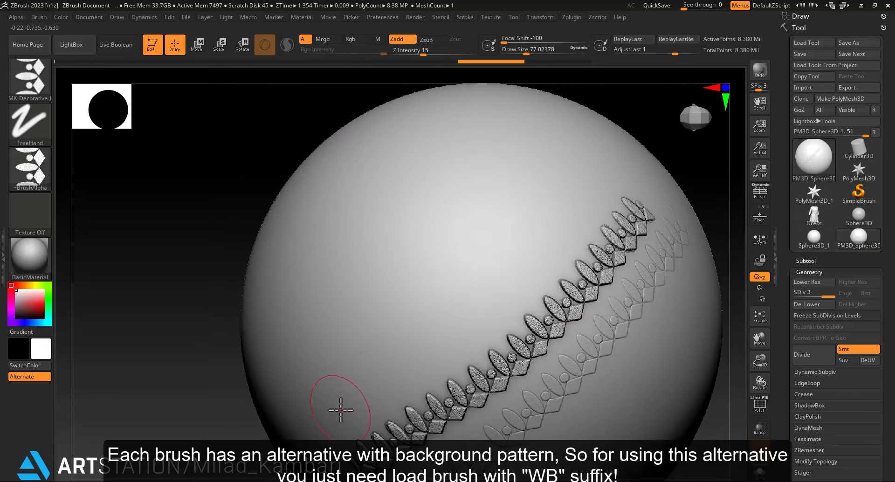
pyautogui.moveTo(344, 408)
pyautogui.mouseDown()
pyautogui.moveTo(420, 327)
pyautogui.moveTo(628, 165)
pyautogui.mouseUp()
pyautogui.moveTo(601, 308)
pyautogui.keyDown('ctrl'); pyautogui.mouseDown(button='right')
pyautogui.moveTo(608, 346)
pyautogui.moveTo(676, 472)
pyautogui.moveTo(557, 373)
pyautogui.moveTo(538, 320)
pyautogui.moveTo(499, 377)
pyautogui.mouseUp(button='right'); pyautogui.keyUp('ctrl')
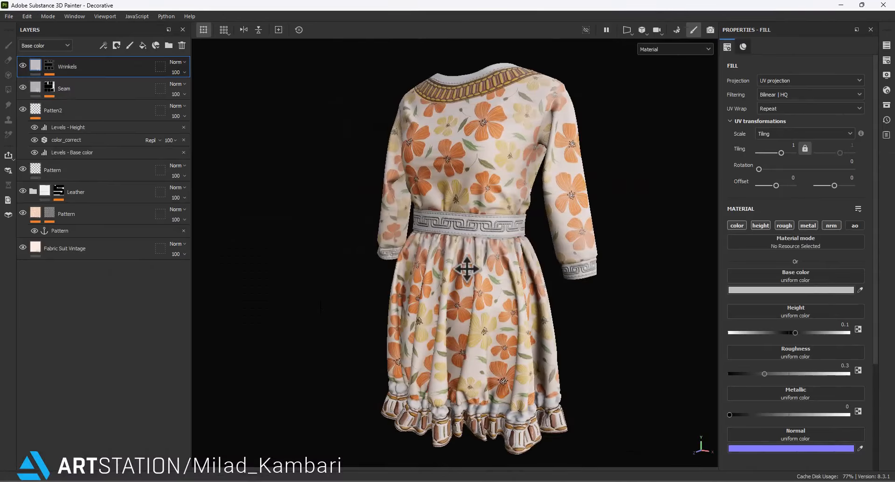
# Step: Switch to Adobe Substance 3D Painter and open the asset library's resource import dialog
pyautogui.keyDown('alt'); pyautogui.moveTo(467, 269); pyautogui.dragTo(452, 263, button='middle'); pyautogui.keyUp('alt')
pyautogui.click(885, 104)
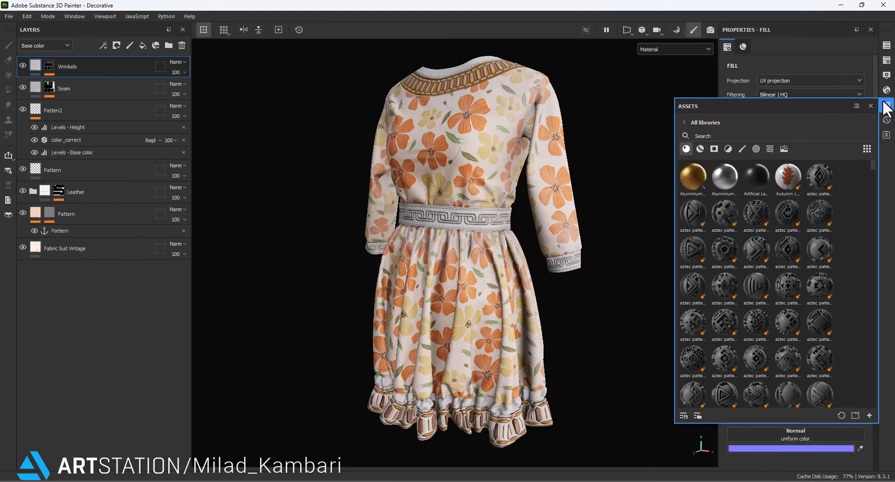
pyautogui.moveTo(809, 108); pyautogui.dragTo(520, 102)
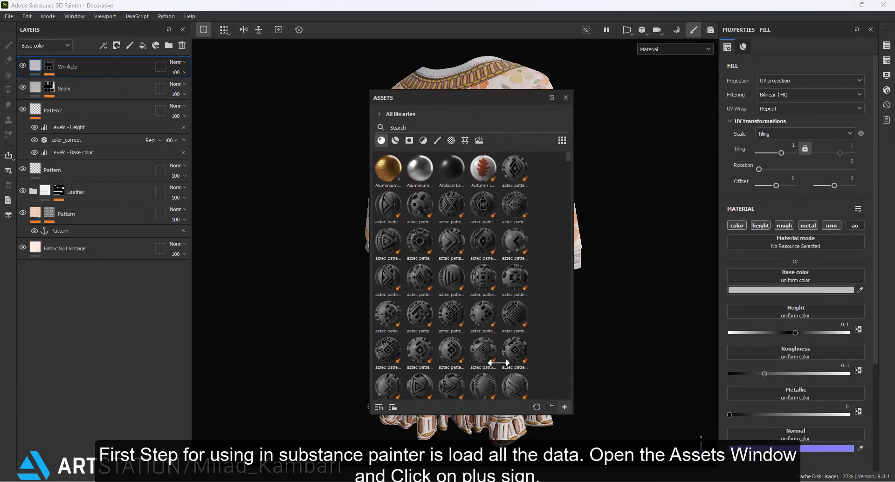
pyautogui.click(565, 407)
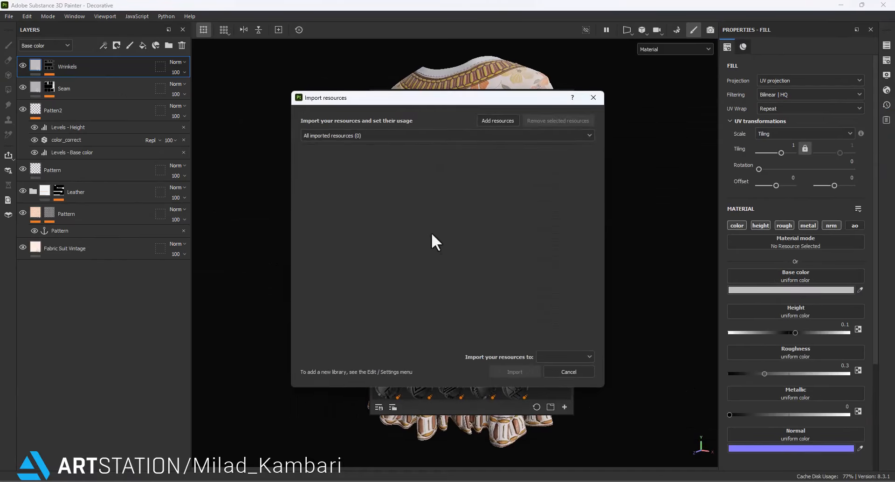
# Step: Add MK_Brush_Preset.sppr and all the .sbsar files from the MK_Decorative_Fabric_Border_Substance folder to the import list
pyautogui.click(491, 121)
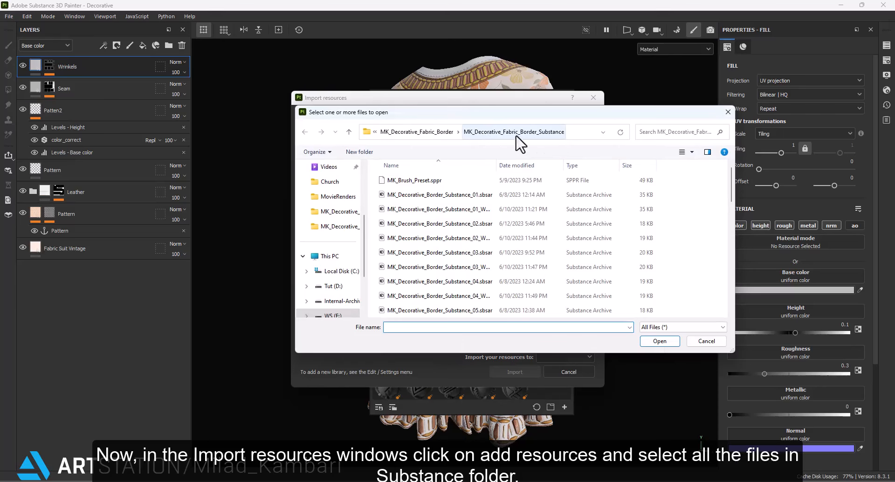
pyautogui.click(430, 181)
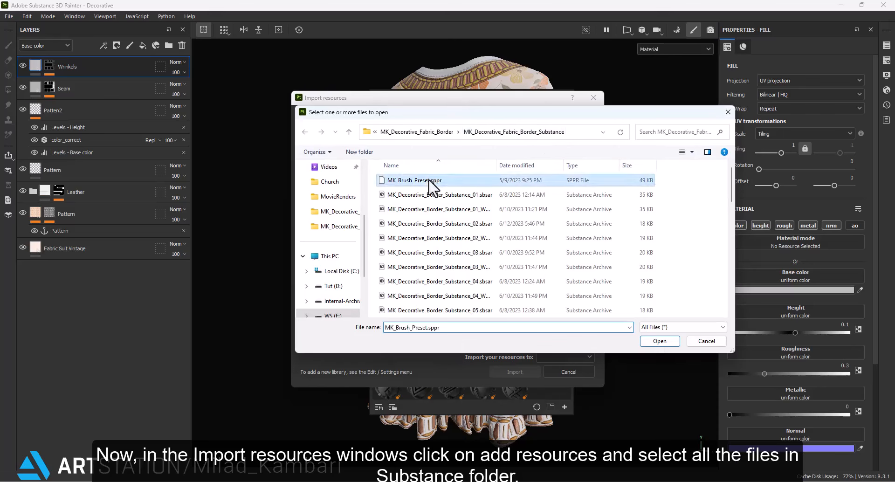
pyautogui.scroll(-6, 489, 241)
pyautogui.scroll(-5, 489, 240)
pyautogui.keyDown('shift'); pyautogui.click(438, 311); pyautogui.keyUp('shift')
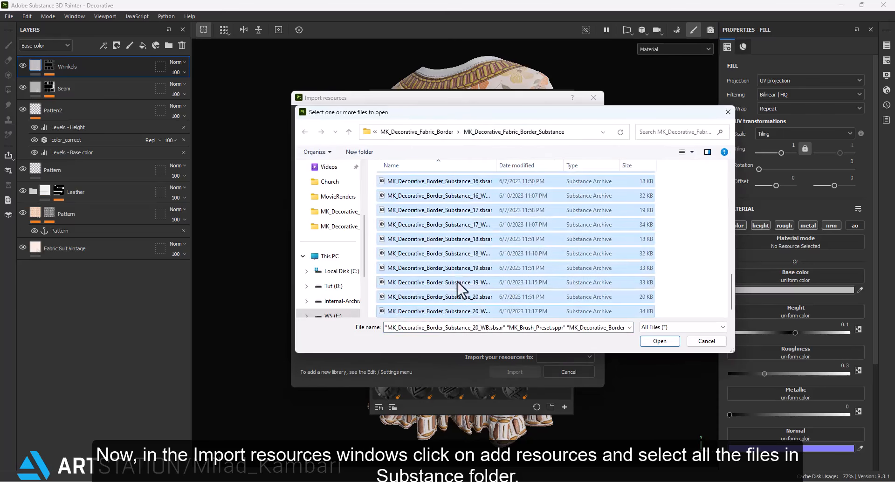
pyautogui.scroll(15, 462, 261)
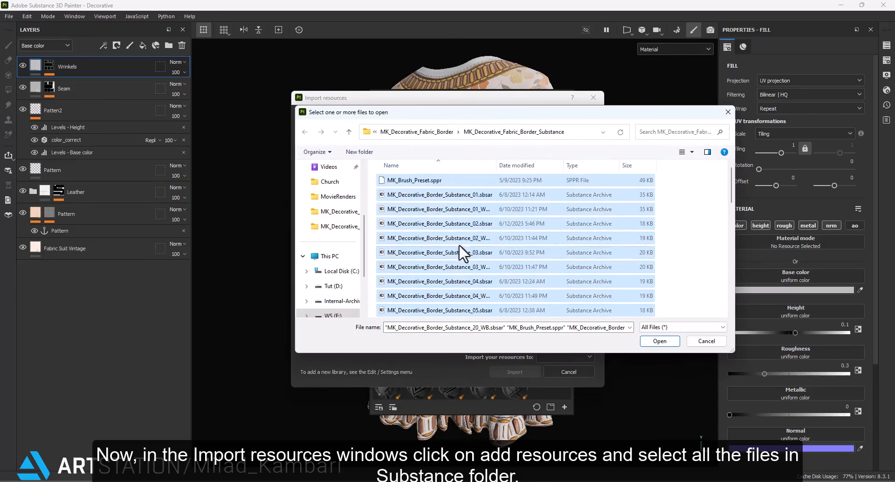
pyautogui.click(661, 341)
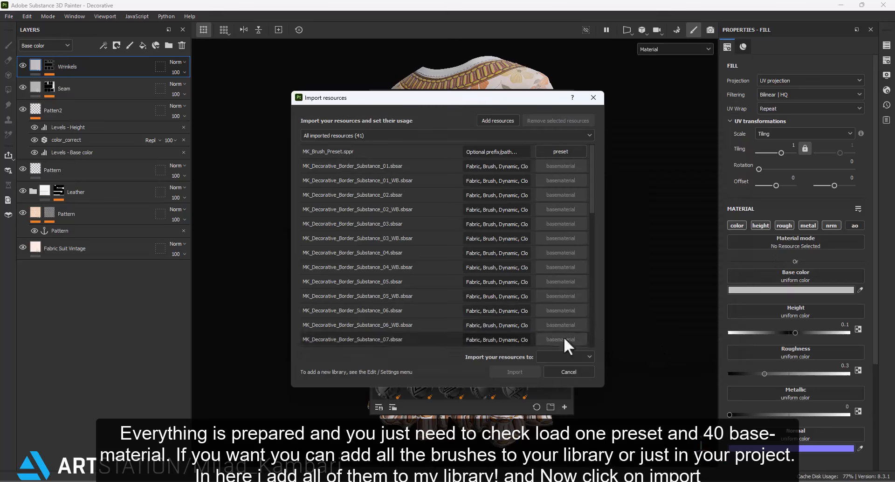
# Step: Import the listed resources into the library 'main_library'
pyautogui.click(559, 357)
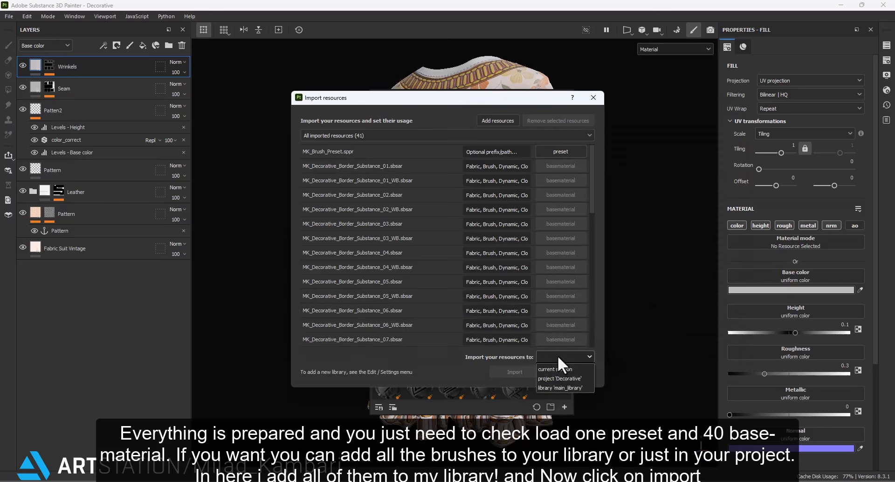
pyautogui.click(558, 388)
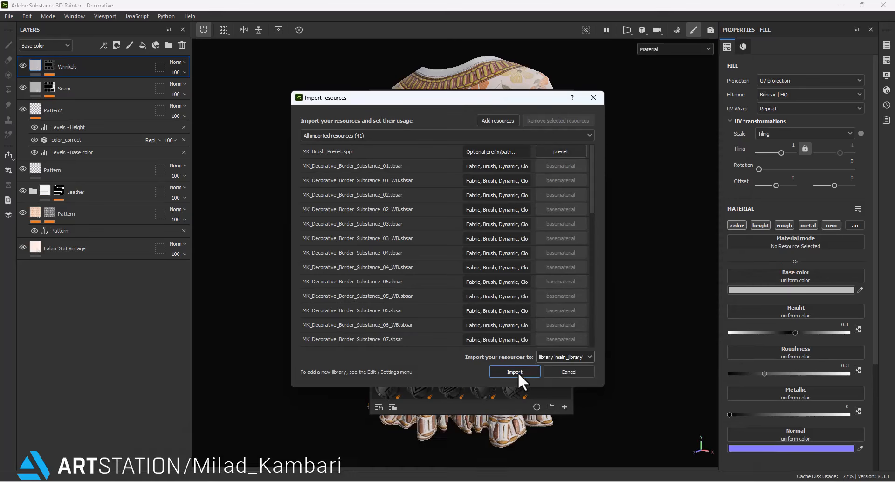
pyautogui.click(515, 372)
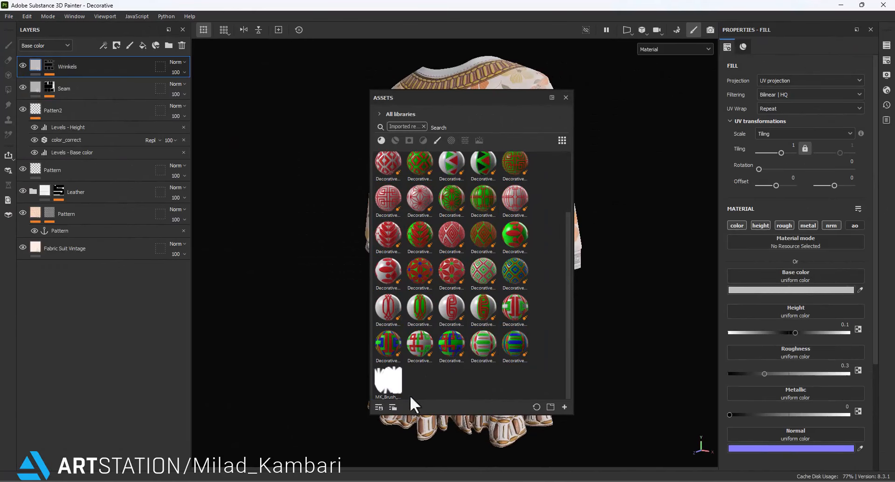
# Step: Add a paint layer above the Wrinkels layer and name it TestBrush
pyautogui.click(129, 45)
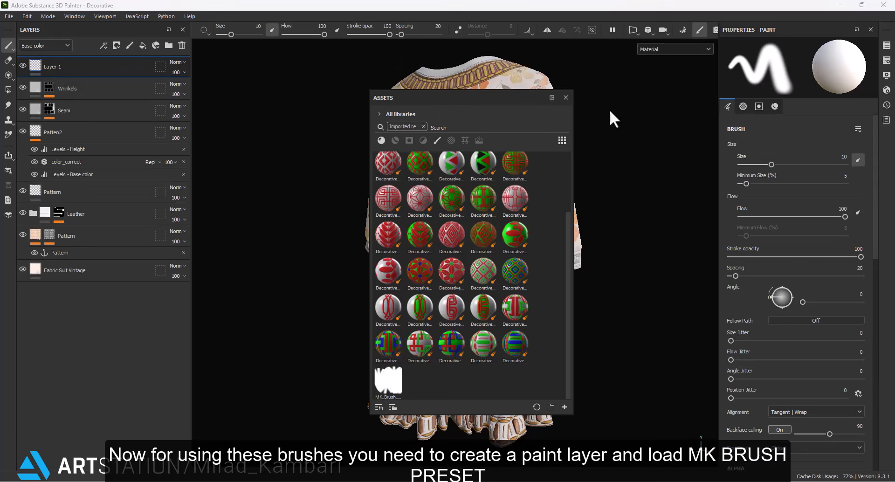
pyautogui.moveTo(460, 100); pyautogui.dragTo(632, 80)
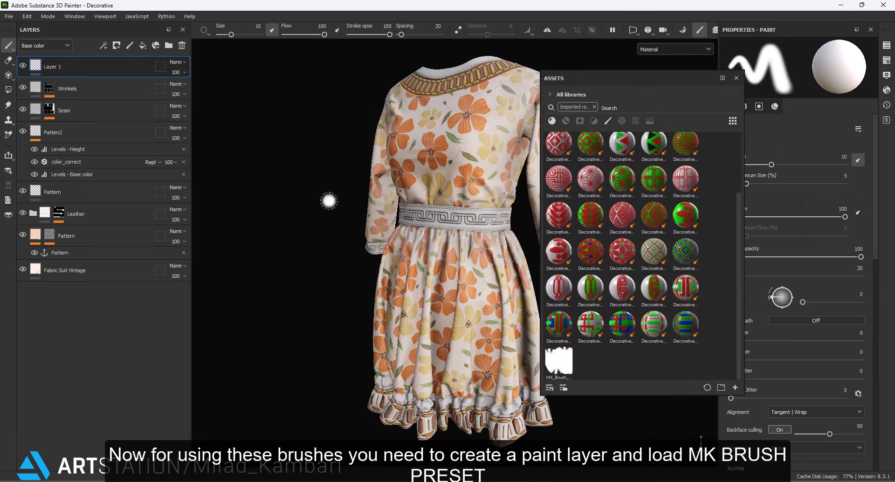
pyautogui.doubleClick(55, 69)
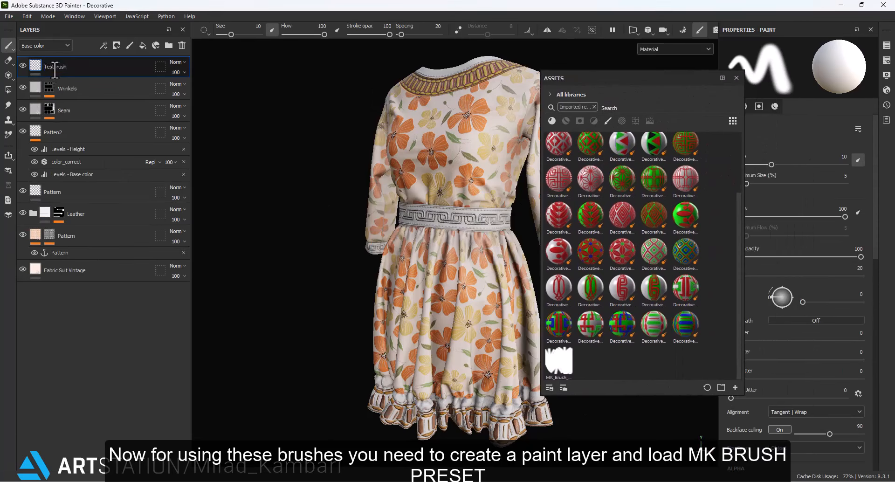
pyautogui.press('Return')
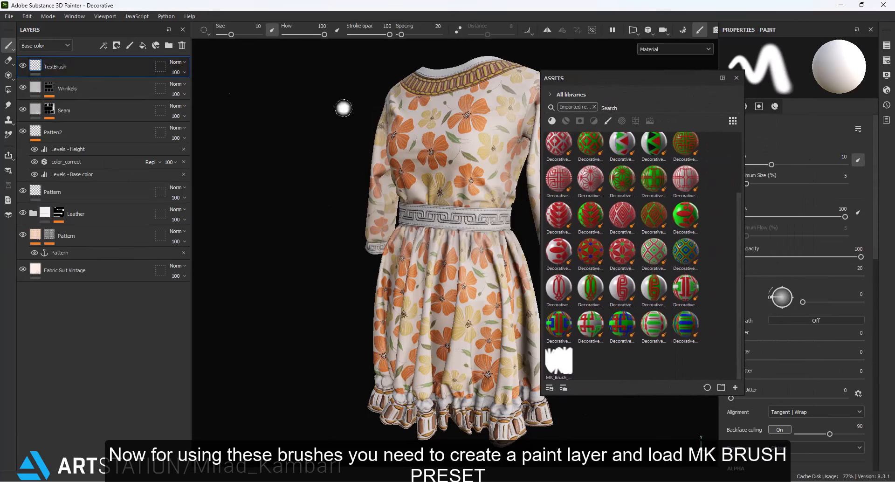
# Step: Load the imported MK_Brush_Preset as the painting brush and review its stroke, alpha and material settings
pyautogui.click(555, 371)
pyautogui.scroll(-6, 790, 287)
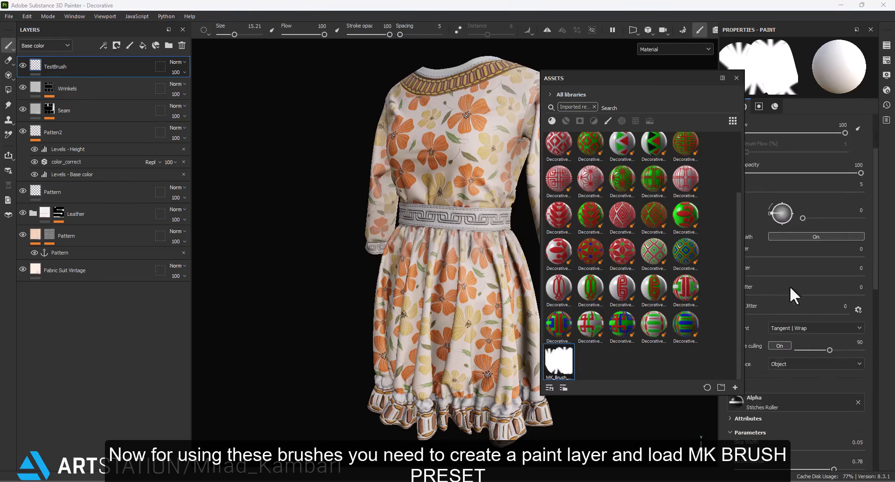
pyautogui.moveTo(670, 72); pyautogui.dragTo(599, 69)
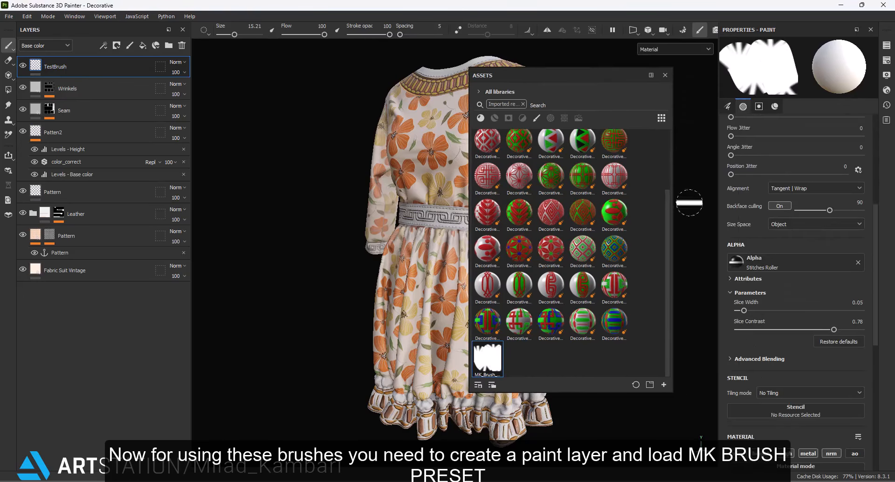
pyautogui.scroll(-5, 734, 390)
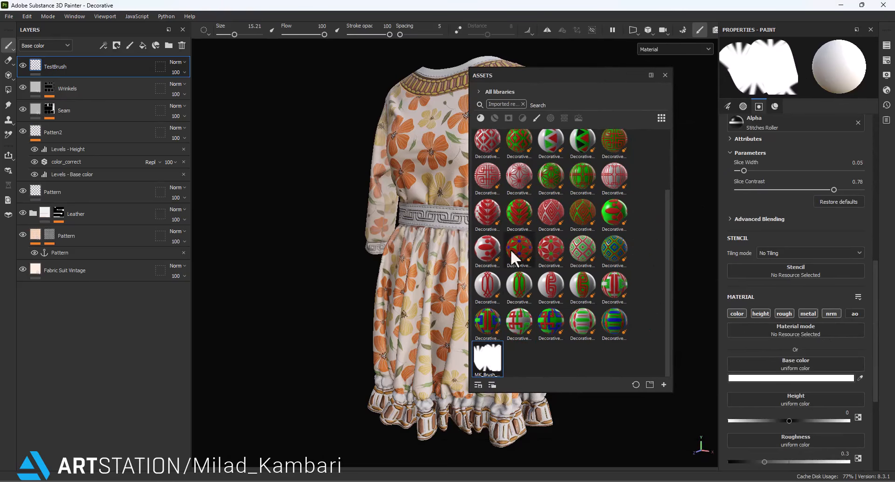
# Step: Assign the Decorative Trimmings 020 material to the brush and close the asset library
pyautogui.click(490, 251)
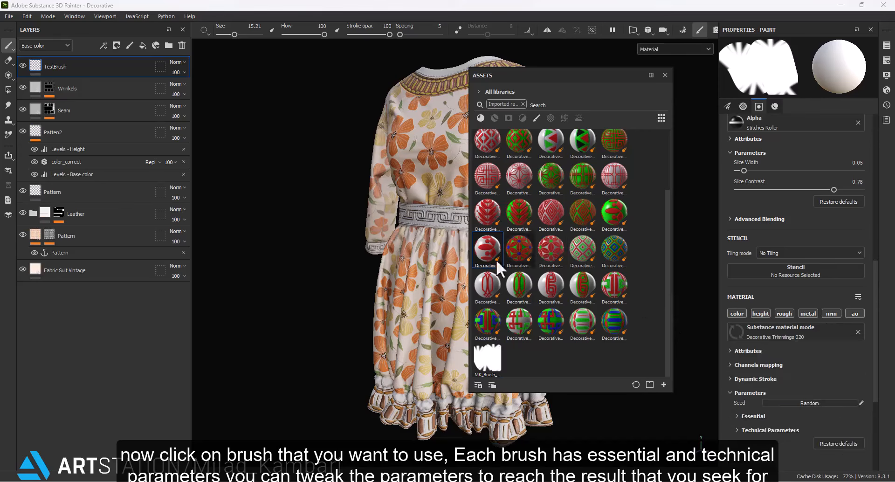
pyautogui.scroll(-3, 746, 373)
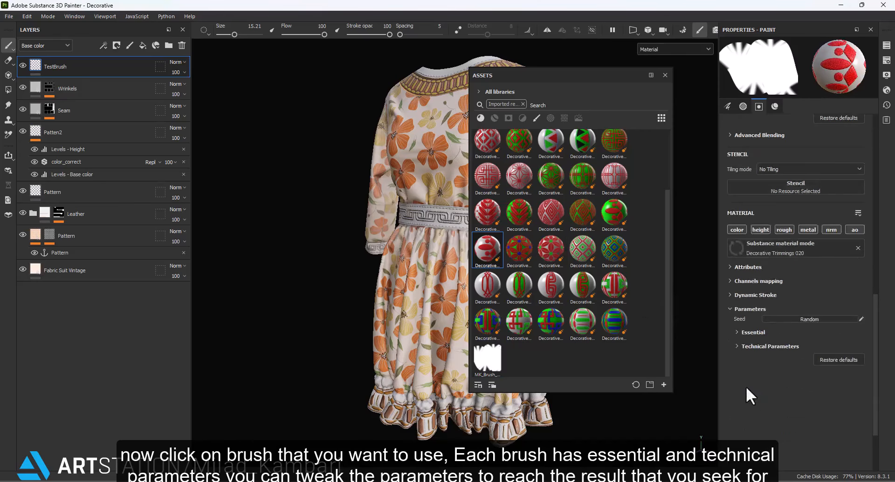
pyautogui.scroll(-2, 746, 373)
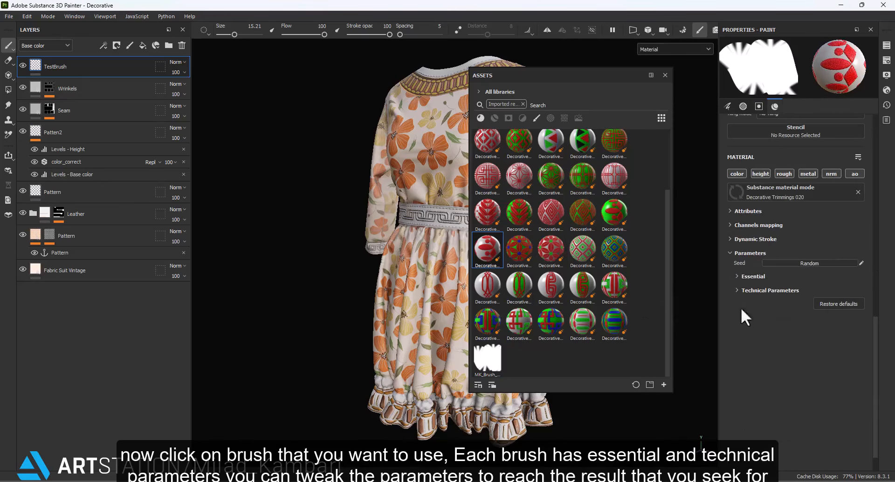
pyautogui.click(665, 75)
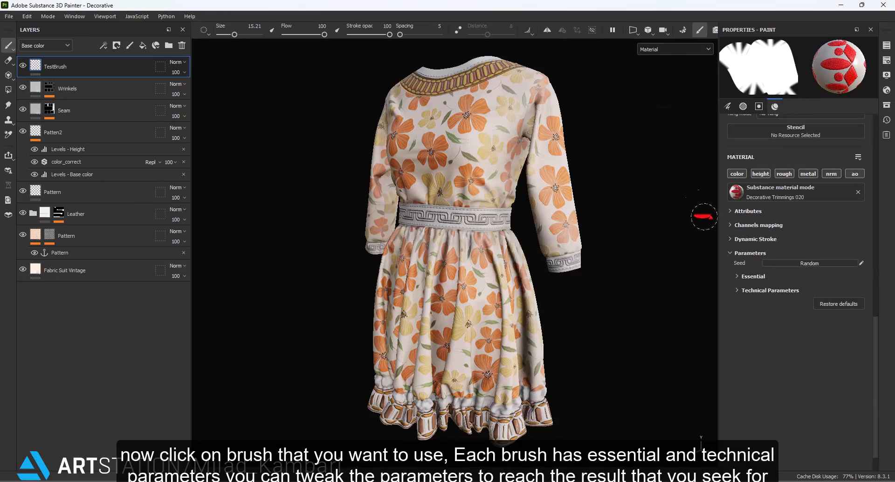
# Step: Expand the trim material's Technical Parameters and Essential groups, and reduce the brush size to 11.4 for painting on the dress
pyautogui.click(739, 290)
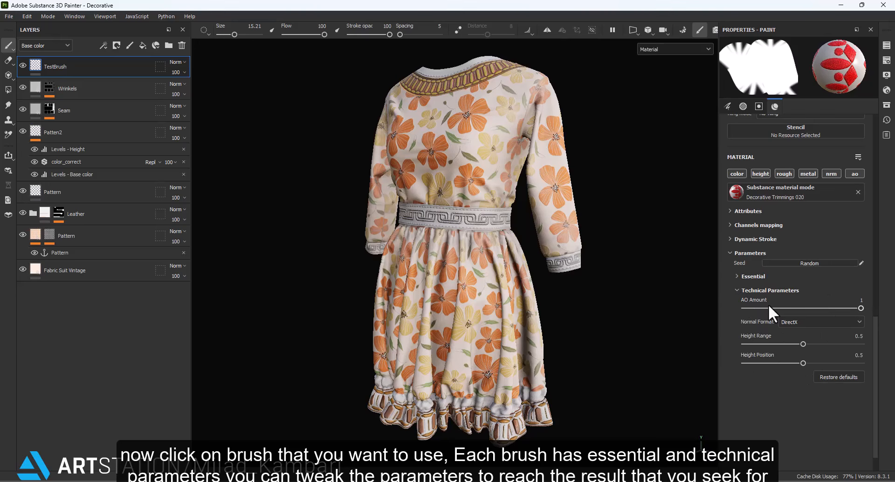
pyautogui.click(738, 277)
pyautogui.scroll(-2, 738, 276)
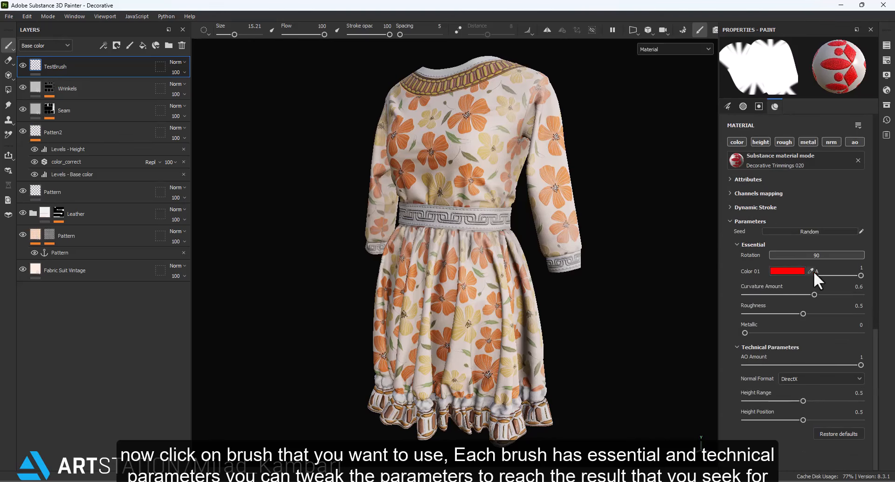
pyautogui.keyDown('alt'); pyautogui.moveTo(362, 170); pyautogui.dragTo(426, 216); pyautogui.keyUp('alt')
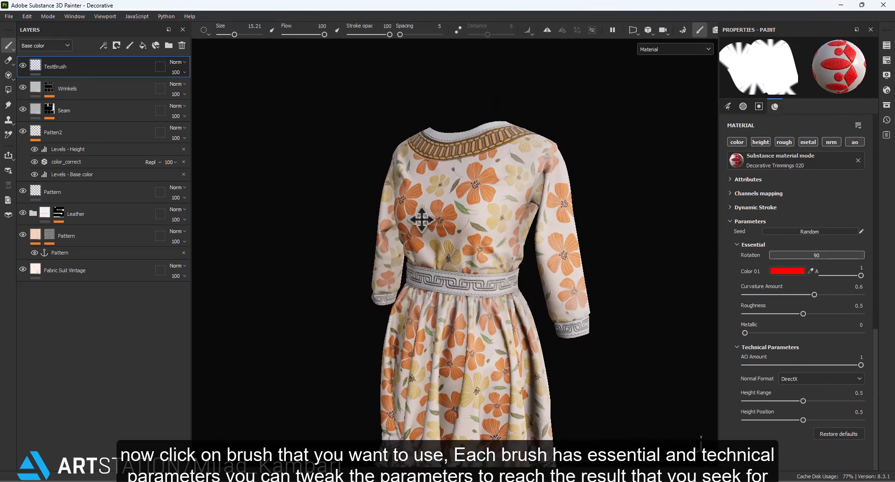
pyautogui.keyDown('alt'); pyautogui.moveTo(506, 182); pyautogui.dragTo(582, 330, button='right'); pyautogui.keyUp('alt')
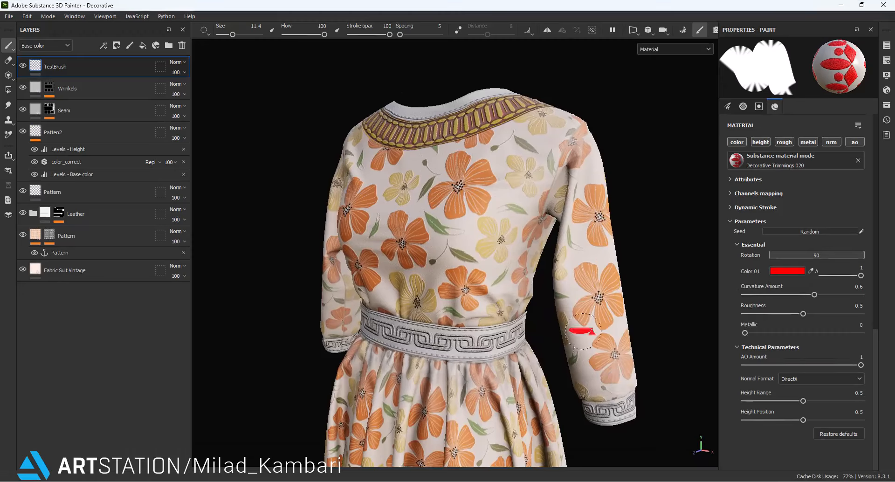
# Step: Reduce the brush size to 8.48 and set the lazy mouse distance to 2
pyautogui.moveTo(547, 264)
pyautogui.keyDown('alt'); pyautogui.mouseDown()
pyautogui.moveTo(525, 252)
pyautogui.moveTo(506, 261)
pyautogui.moveTo(442, 258)
pyautogui.mouseUp(); pyautogui.keyUp('alt')
pyautogui.keyDown('alt'); pyautogui.moveTo(442, 258); pyautogui.dragTo(537, 349, button='right'); pyautogui.keyUp('alt')
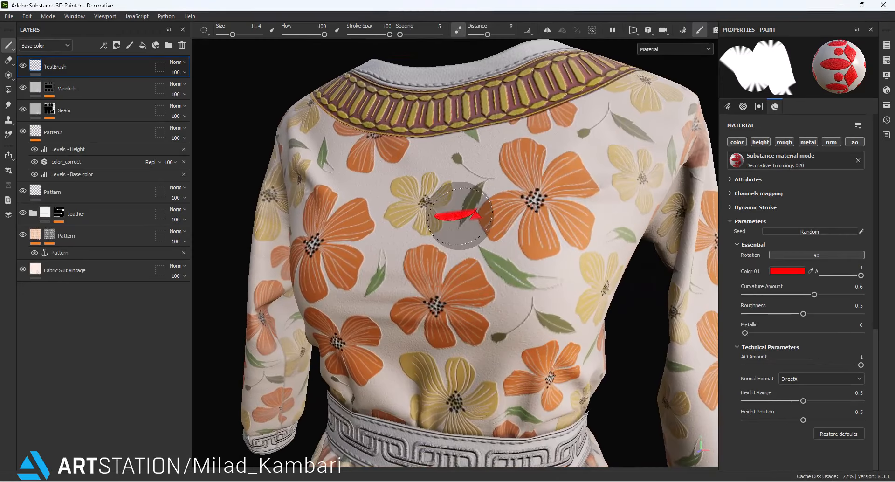
pyautogui.moveTo(460, 216)
pyautogui.keyDown('ctrl'); pyautogui.mouseDown(button='right')
pyautogui.moveTo(440, 216)
pyautogui.moveTo(461, 216)
pyautogui.mouseUp(button='right'); pyautogui.keyUp('ctrl')
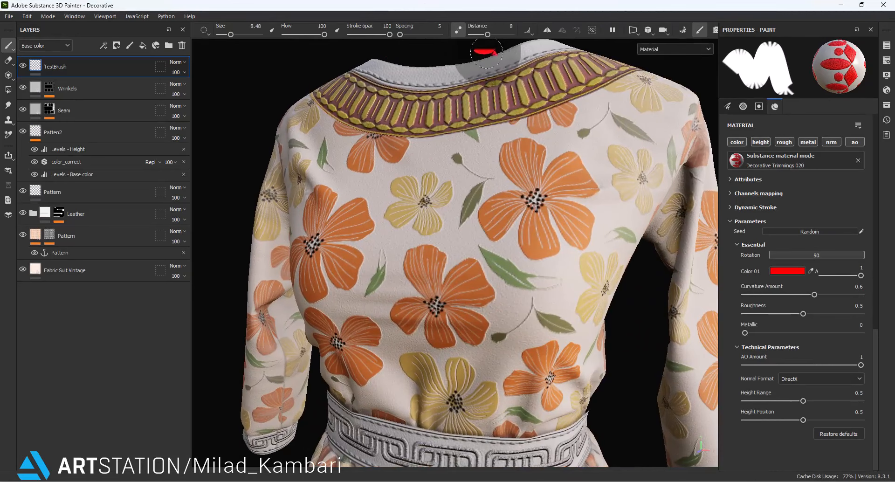
pyautogui.click(511, 27)
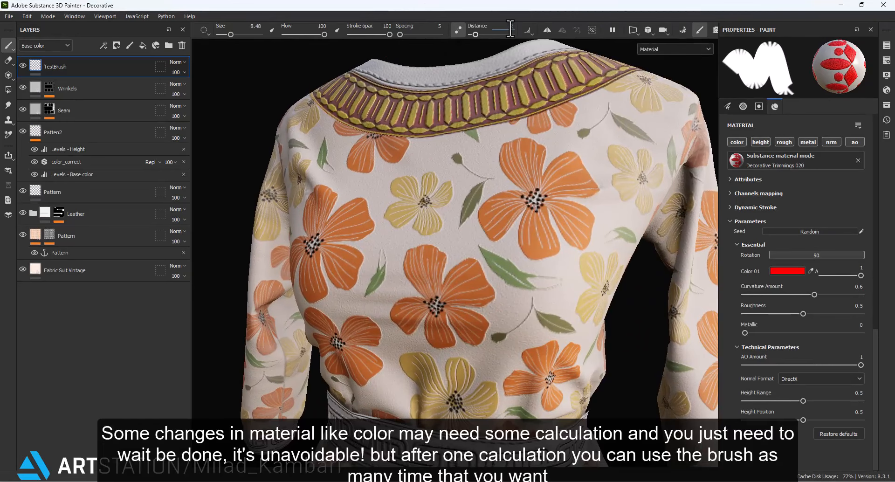
pyautogui.write('2')
pyautogui.press('Return')
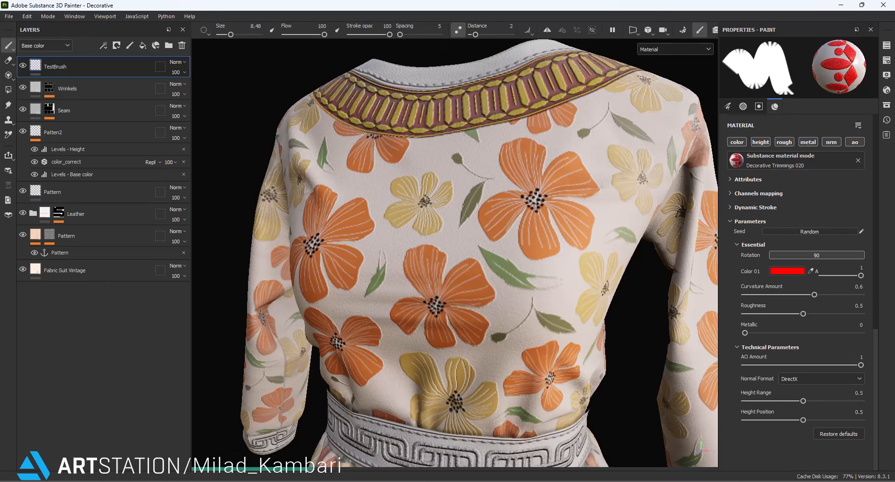
# Step: Paint a red trim stroke diagonally across the chest of the dress and inspect its relief up close
pyautogui.moveTo(384, 345); pyautogui.dragTo(575, 231)
pyautogui.keyDown('alt'); pyautogui.moveTo(450, 268); pyautogui.dragTo(476, 213, button='middle'); pyautogui.keyUp('alt')
pyautogui.keyDown('alt'); pyautogui.moveTo(476, 214); pyautogui.dragTo(396, 252); pyautogui.keyUp('alt')
pyautogui.keyDown('alt'); pyautogui.moveTo(397, 252); pyautogui.dragTo(534, 383, button='right'); pyautogui.keyUp('alt')
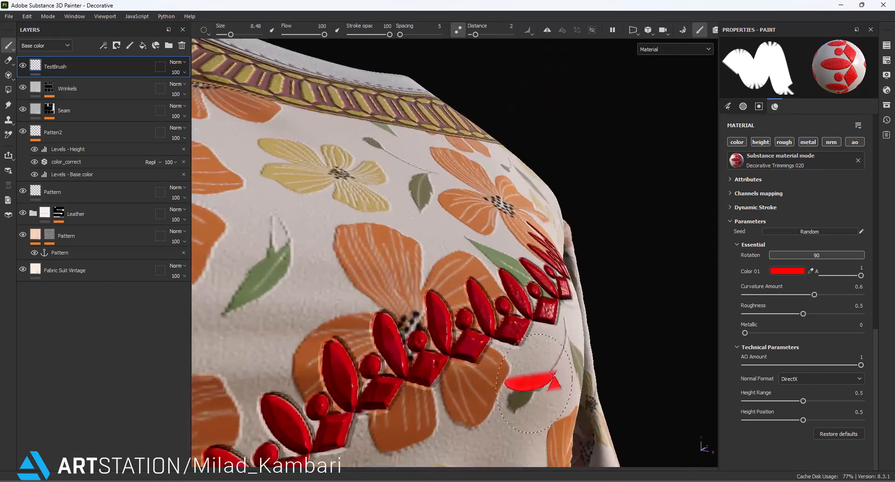
pyautogui.moveTo(534, 384)
pyautogui.keyDown('alt'); pyautogui.mouseDown()
pyautogui.moveTo(429, 383)
pyautogui.moveTo(444, 416)
pyautogui.mouseUp(); pyautogui.keyUp('alt')
pyautogui.keyDown('alt'); pyautogui.moveTo(444, 416); pyautogui.dragTo(426, 194, button='right'); pyautogui.keyUp('alt')
pyautogui.keyDown('alt'); pyautogui.moveTo(426, 194); pyautogui.dragTo(526, 218); pyautogui.keyUp('alt')
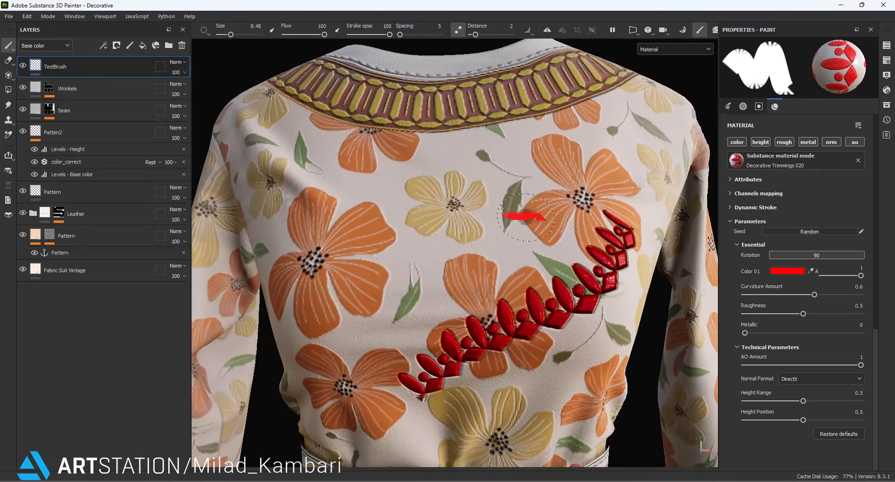
pyautogui.keyDown('alt'); pyautogui.moveTo(527, 218); pyautogui.dragTo(503, 166, button='right'); pyautogui.keyUp('alt')
pyautogui.keyDown('alt'); pyautogui.moveTo(521, 195); pyautogui.dragTo(493, 200); pyautogui.keyUp('alt')
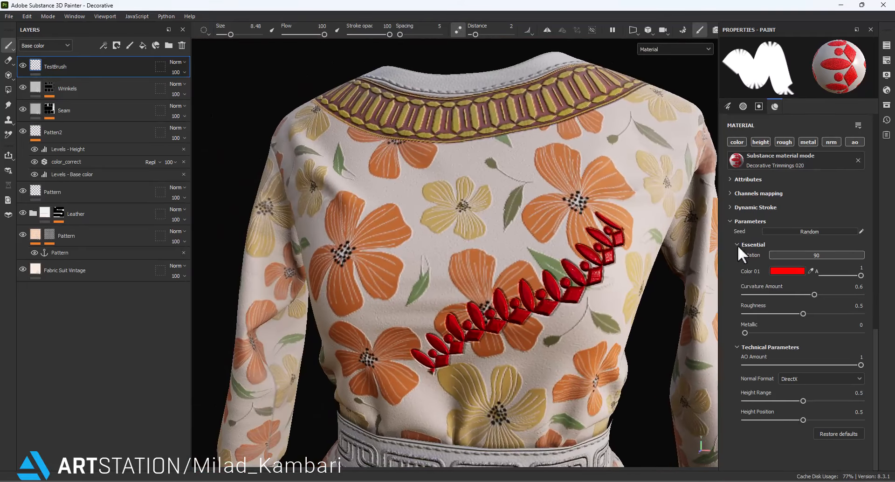
# Step: Change the trim material's Color 01 to grey 787575
pyautogui.click(787, 272)
pyautogui.click(666, 362)
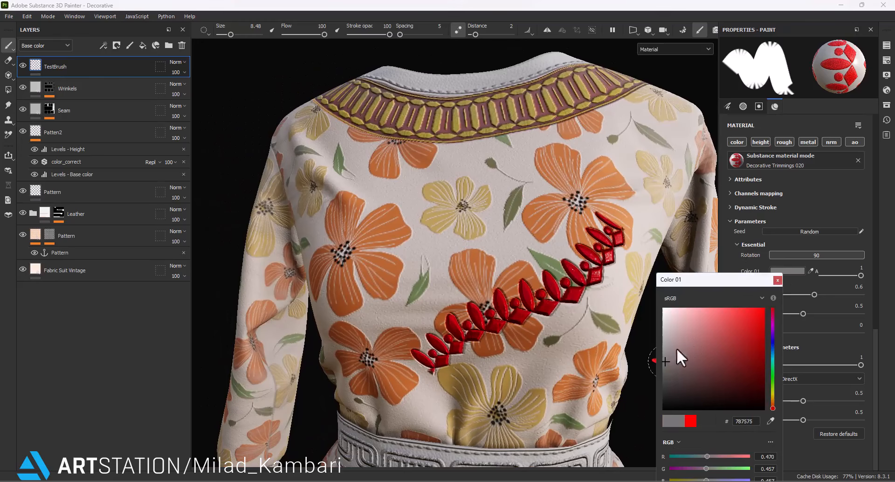
pyautogui.click(777, 280)
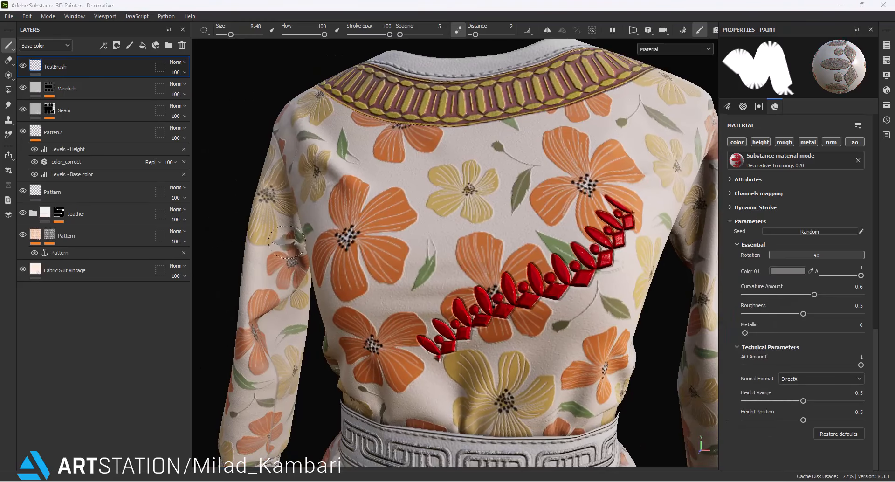
# Step: Paint two grey trim strokes across the chest above the red stroke, from the waist side up towards the shoulder
pyautogui.moveTo(357, 294); pyautogui.dragTo(579, 168)
pyautogui.keyDown('alt'); pyautogui.moveTo(499, 266); pyautogui.dragTo(560, 281); pyautogui.keyUp('alt')
pyautogui.keyDown('alt'); pyautogui.moveTo(559, 282); pyautogui.dragTo(462, 376, button='right'); pyautogui.keyUp('alt')
pyautogui.moveTo(461, 376)
pyautogui.keyDown('alt'); pyautogui.mouseDown()
pyautogui.moveTo(435, 336)
pyautogui.moveTo(430, 246)
pyautogui.mouseUp(); pyautogui.keyUp('alt')
pyautogui.keyDown('alt'); pyautogui.moveTo(429, 245); pyautogui.dragTo(436, 338, button='middle'); pyautogui.keyUp('alt')
pyautogui.moveTo(327, 325)
pyautogui.mouseDown()
pyautogui.moveTo(319, 308)
pyautogui.moveTo(377, 220)
pyautogui.moveTo(454, 227)
pyautogui.moveTo(543, 192)
pyautogui.moveTo(604, 151)
pyautogui.mouseUp()
pyautogui.scroll(-5, 504, 208)
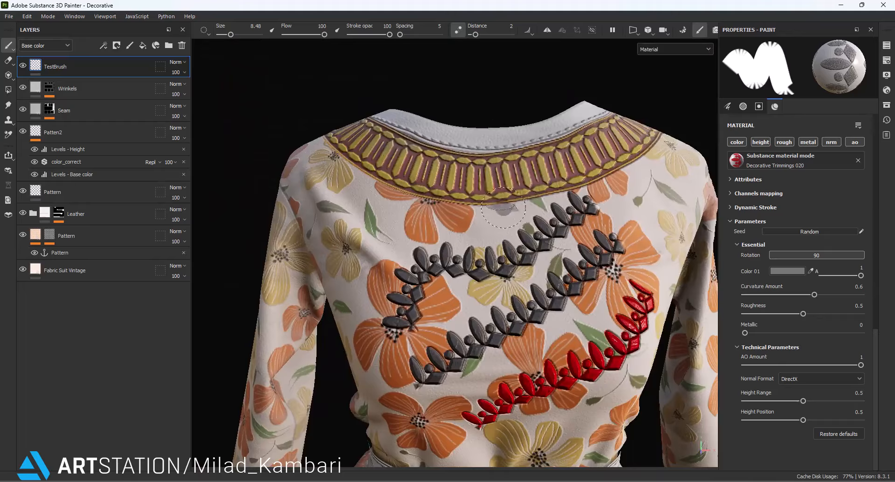
pyautogui.keyDown('alt'); pyautogui.moveTo(504, 209); pyautogui.dragTo(428, 207); pyautogui.keyUp('alt')
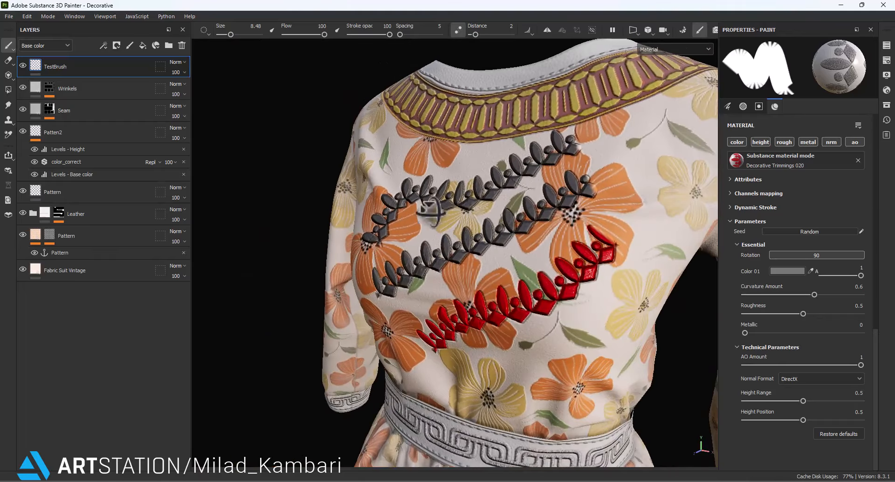
# Step: Assign the green-background Decorative Trimmings 020 material to the brush and expand its Essential and Technical Parameters groups
pyautogui.click(887, 106)
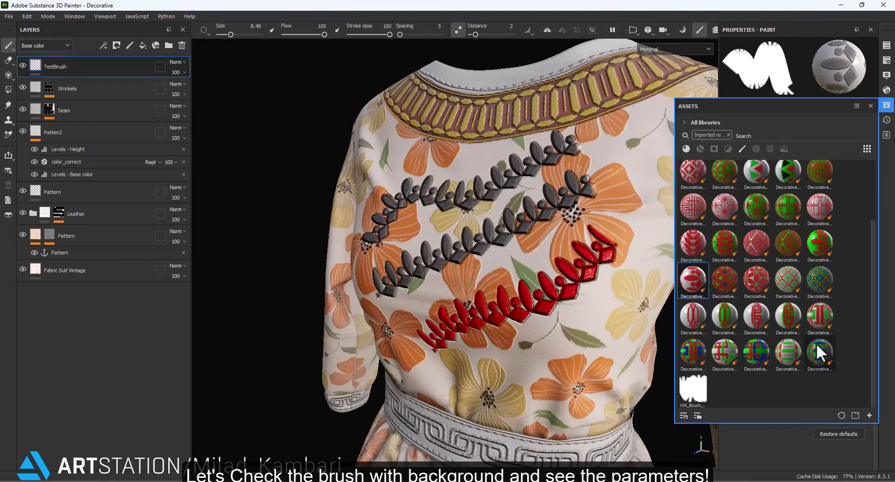
pyautogui.moveTo(740, 111); pyautogui.dragTo(524, 104)
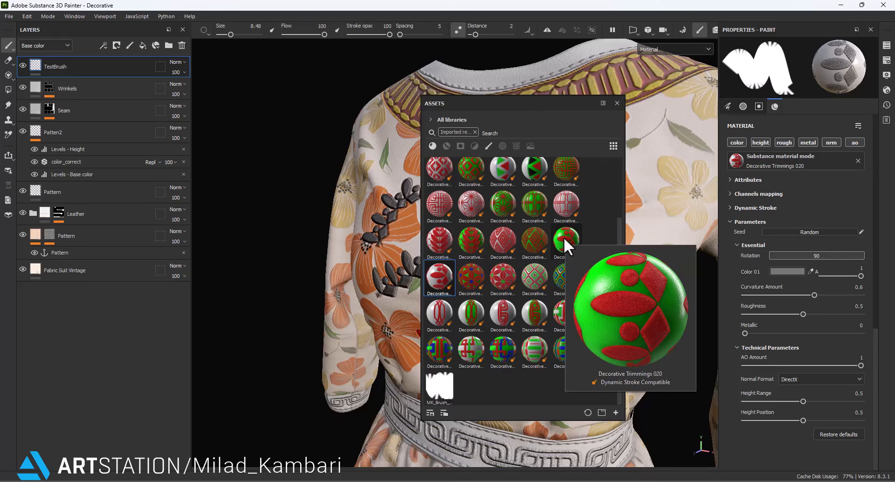
pyautogui.moveTo(530, 240)
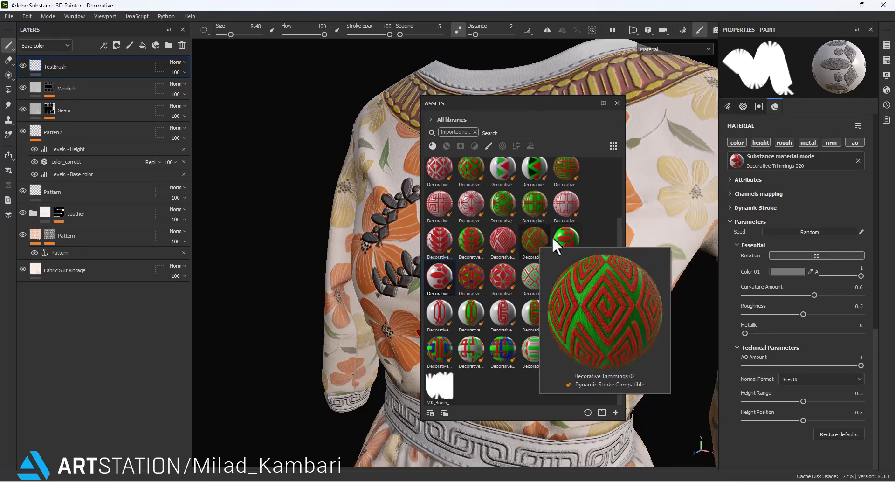
pyautogui.click(566, 240)
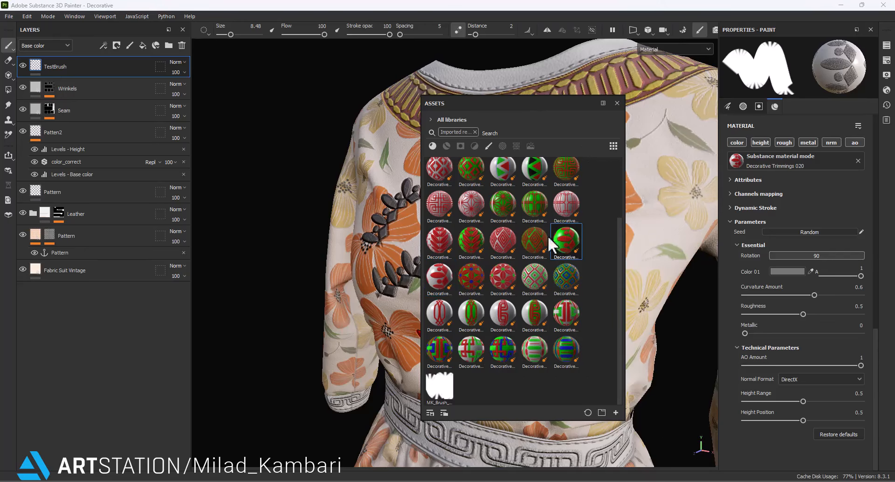
pyautogui.moveTo(526, 101); pyautogui.dragTo(894, 119)
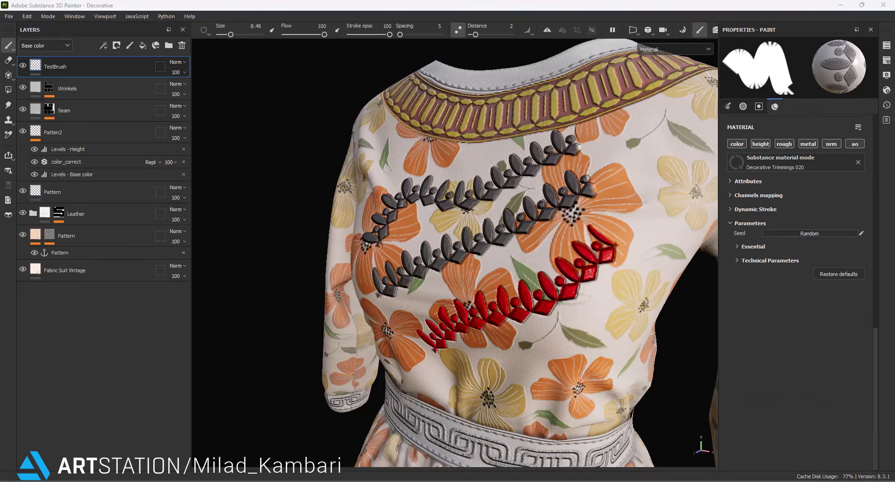
pyautogui.click(738, 246)
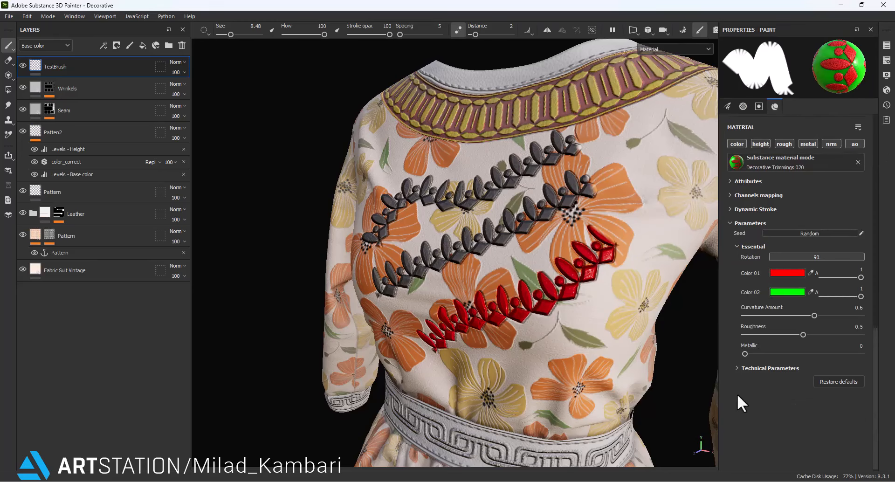
pyautogui.click(742, 367)
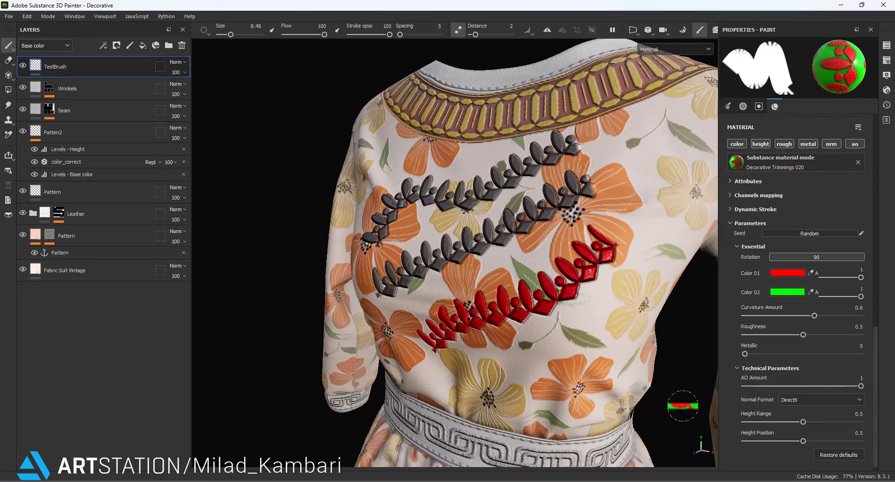
# Step: Paint a red-on-green trim stroke diagonally from just above the belt towards the shoulder, below the red stroke
pyautogui.keyDown('alt'); pyautogui.moveTo(604, 402); pyautogui.dragTo(560, 364, button='middle'); pyautogui.keyUp('alt')
pyautogui.keyDown('alt'); pyautogui.moveTo(560, 364); pyautogui.dragTo(504, 302); pyautogui.keyUp('alt')
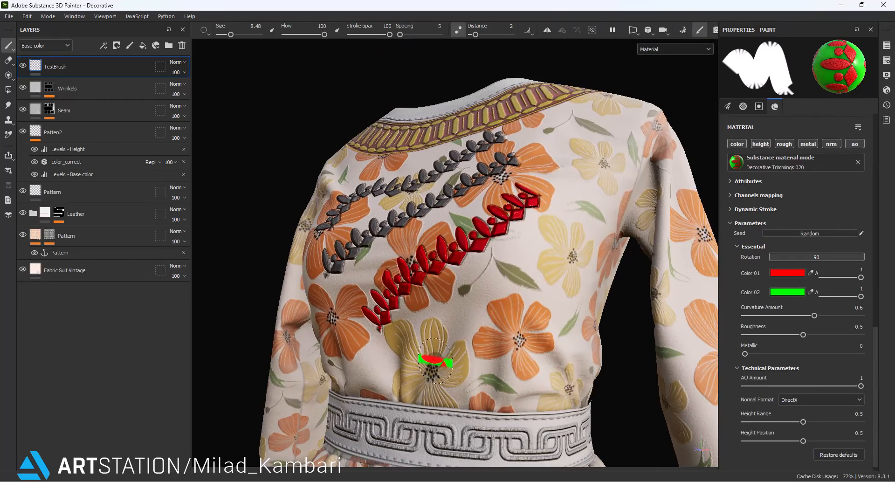
pyautogui.moveTo(389, 396)
pyautogui.mouseDown()
pyautogui.moveTo(471, 317)
pyautogui.moveTo(550, 273)
pyautogui.moveTo(615, 179)
pyautogui.mouseUp()
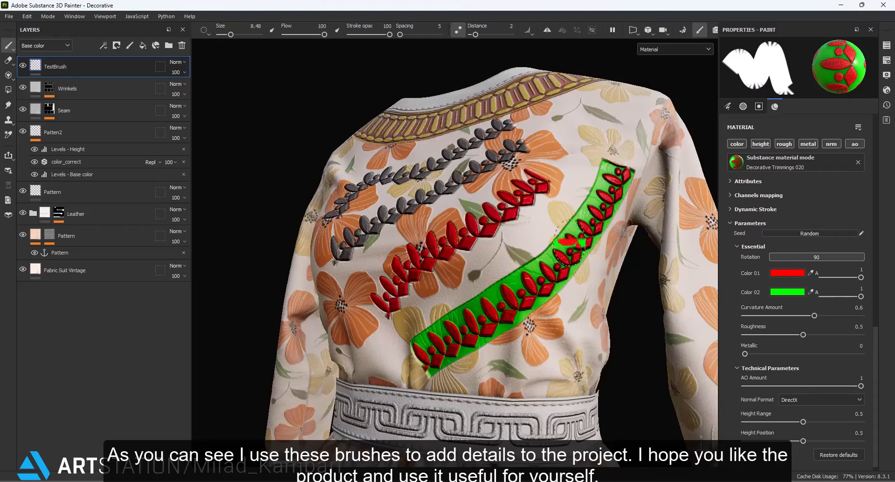
# Step: Examine the painted grey, red and green-backed trim strokes on the dress up close and from several angles
pyautogui.keyDown('alt'); pyautogui.moveTo(566, 279); pyautogui.dragTo(594, 336, button='right'); pyautogui.keyUp('alt')
pyautogui.moveTo(595, 355)
pyautogui.keyDown('alt'); pyautogui.mouseDown()
pyautogui.moveTo(602, 311)
pyautogui.moveTo(659, 331)
pyautogui.moveTo(513, 398)
pyautogui.moveTo(497, 299)
pyautogui.mouseUp(); pyautogui.keyUp('alt')
pyautogui.keyDown('alt'); pyautogui.moveTo(497, 261); pyautogui.dragTo(424, 338, button='middle'); pyautogui.keyUp('alt')
pyautogui.keyDown('alt'); pyautogui.moveTo(424, 338); pyautogui.dragTo(440, 194, button='right'); pyautogui.keyUp('alt')
pyautogui.keyDown('alt'); pyautogui.moveTo(439, 194); pyautogui.dragTo(520, 226); pyautogui.keyUp('alt')
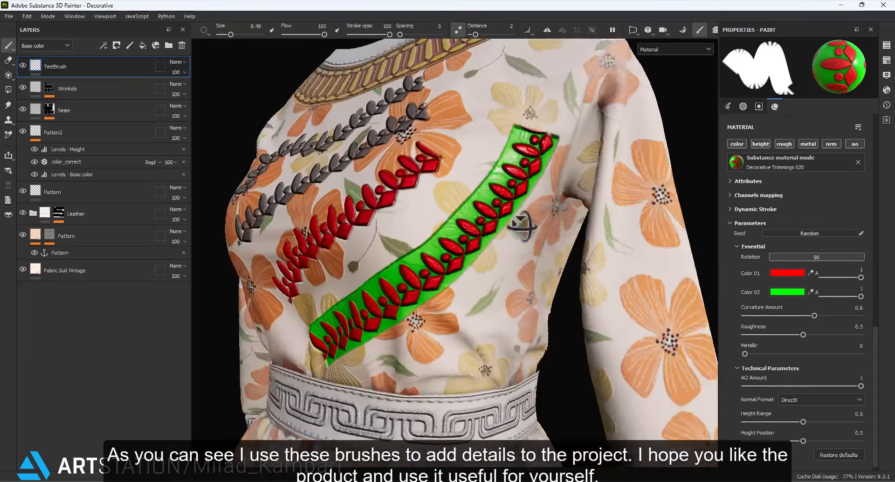
pyautogui.keyDown('alt'); pyautogui.moveTo(520, 226); pyautogui.dragTo(408, 224, button='right'); pyautogui.keyUp('alt')
pyautogui.keyDown('alt'); pyautogui.moveTo(407, 224); pyautogui.dragTo(541, 283); pyautogui.keyUp('alt')
pyautogui.keyDown('alt'); pyautogui.moveTo(502, 285); pyautogui.dragTo(560, 298, button='middle'); pyautogui.keyUp('alt')
pyautogui.keyDown('alt'); pyautogui.moveTo(560, 299); pyautogui.dragTo(500, 111, button='right'); pyautogui.keyUp('alt')
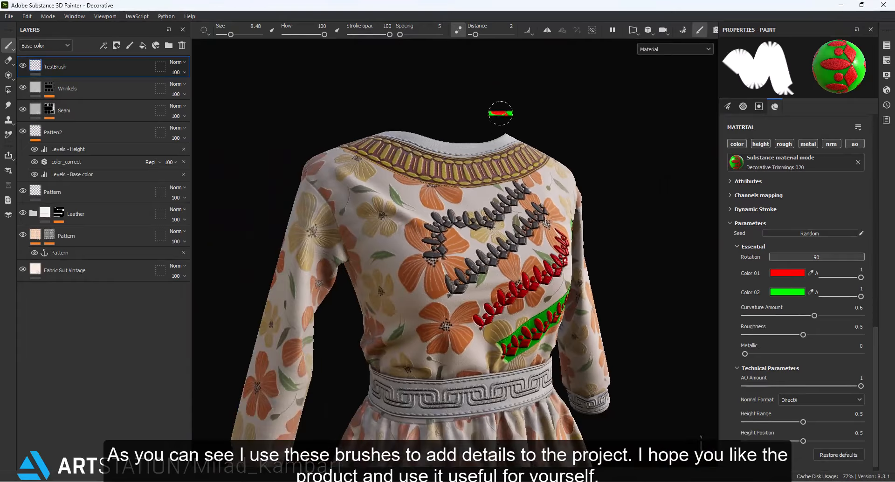
pyautogui.moveTo(373, 261)
pyautogui.keyDown('alt'); pyautogui.mouseDown()
pyautogui.moveTo(426, 262)
pyautogui.moveTo(515, 211)
pyautogui.mouseUp(); pyautogui.keyUp('alt')
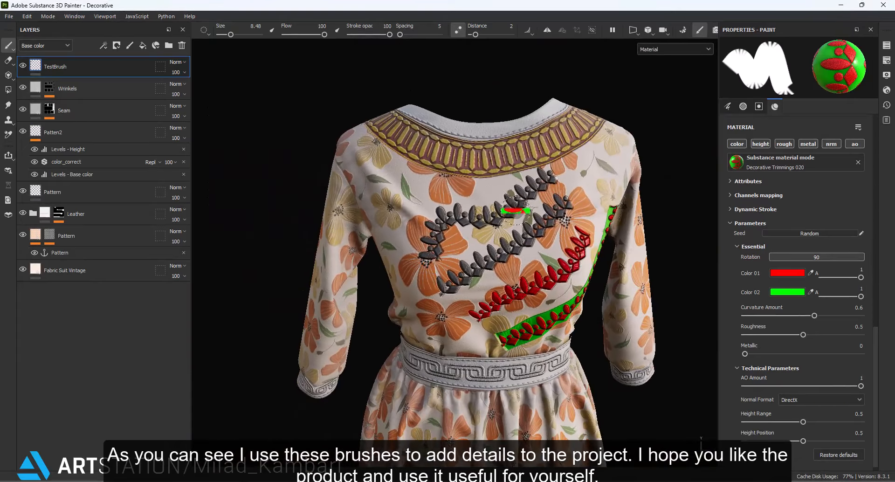
# Step: Delete the TestBrush layer with its test strokes
pyautogui.click(182, 46)
# Step: Examine the decorative trims on the dress's collar, belt, hem and sleeves from several angles
pyautogui.keyDown('alt'); pyautogui.moveTo(447, 210); pyautogui.dragTo(377, 312); pyautogui.keyUp('alt')
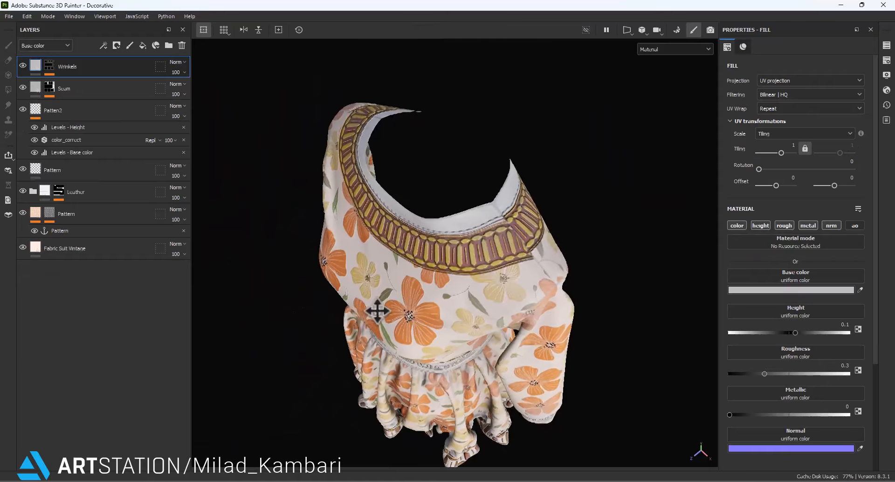
pyautogui.keyDown('alt'); pyautogui.moveTo(187, 209); pyautogui.dragTo(122, 197); pyautogui.keyUp('alt')
pyautogui.keyDown('alt'); pyautogui.moveTo(504, 289); pyautogui.dragTo(466, 193, button='right'); pyautogui.keyUp('alt')
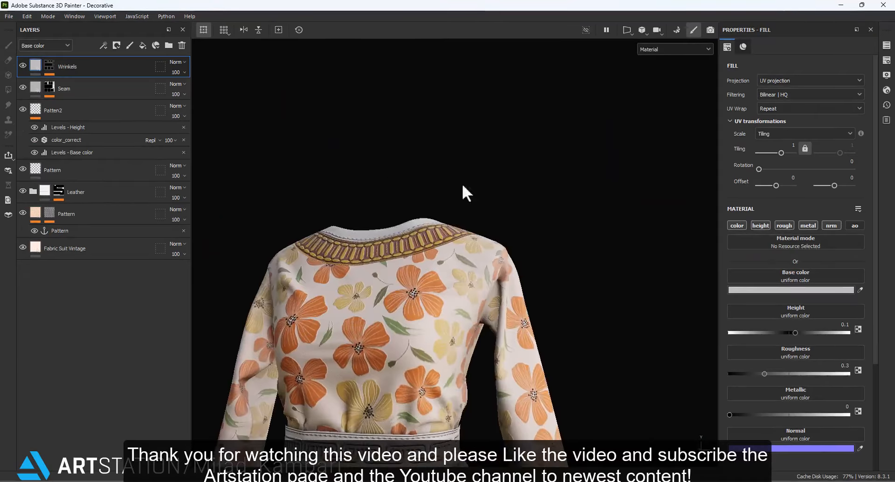
pyautogui.keyDown('alt'); pyautogui.moveTo(476, 359); pyautogui.dragTo(518, 53, button='middle'); pyautogui.keyUp('alt')
pyautogui.keyDown('alt'); pyautogui.moveTo(530, 362); pyautogui.dragTo(466, 308); pyautogui.keyUp('alt')
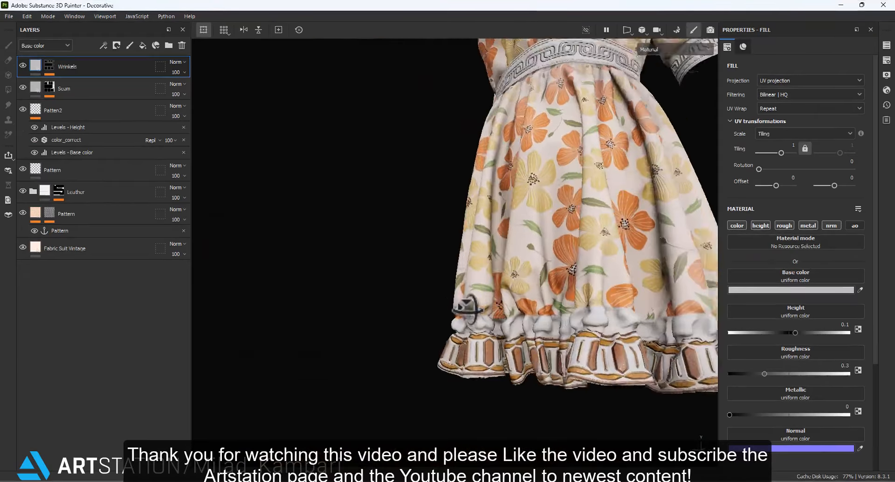
pyautogui.keyDown('alt'); pyautogui.moveTo(593, 266); pyautogui.dragTo(581, 424, button='middle'); pyautogui.keyUp('alt')
pyautogui.keyDown('alt'); pyautogui.moveTo(582, 424); pyautogui.dragTo(472, 280); pyautogui.keyUp('alt')
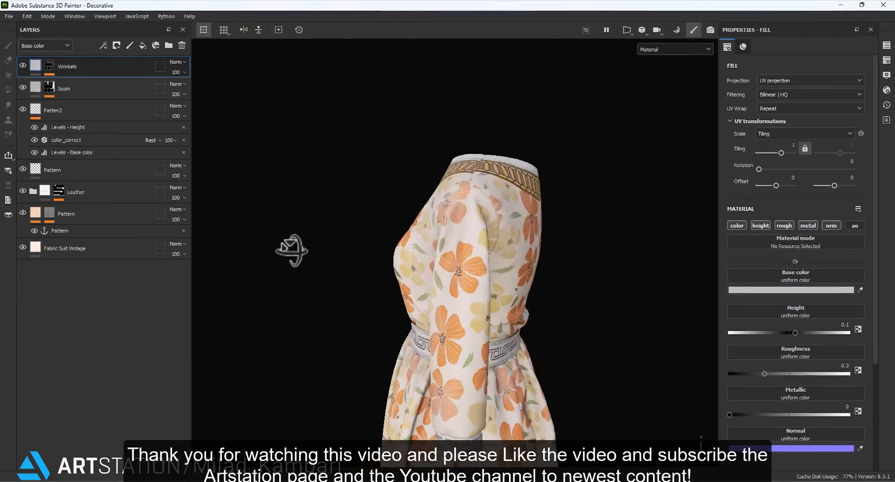
pyautogui.keyDown('alt'); pyautogui.moveTo(292, 250); pyautogui.dragTo(496, 222); pyautogui.keyUp('alt')
pyautogui.keyDown('alt'); pyautogui.moveTo(454, 292); pyautogui.dragTo(498, 215); pyautogui.keyUp('alt')
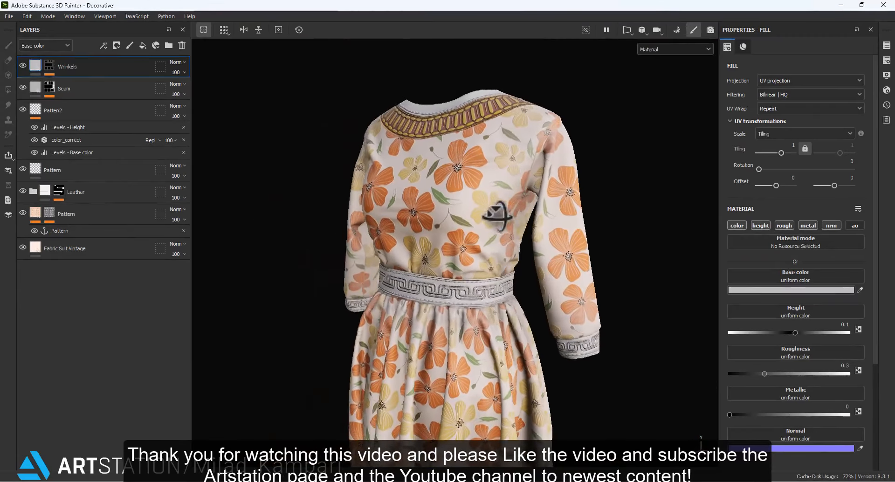